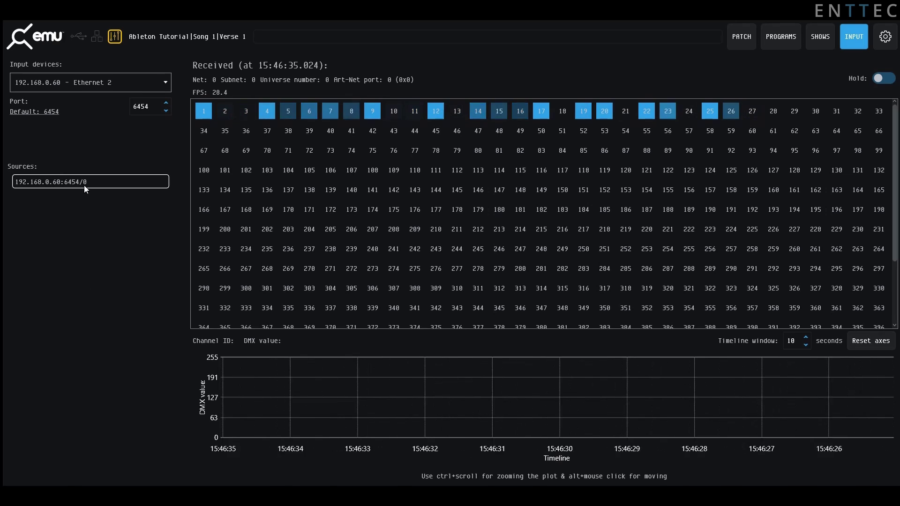
Set the DMX input device to the DMX USB PRO Mk2 and leave the input monitor
click(97, 86)
click(117, 137)
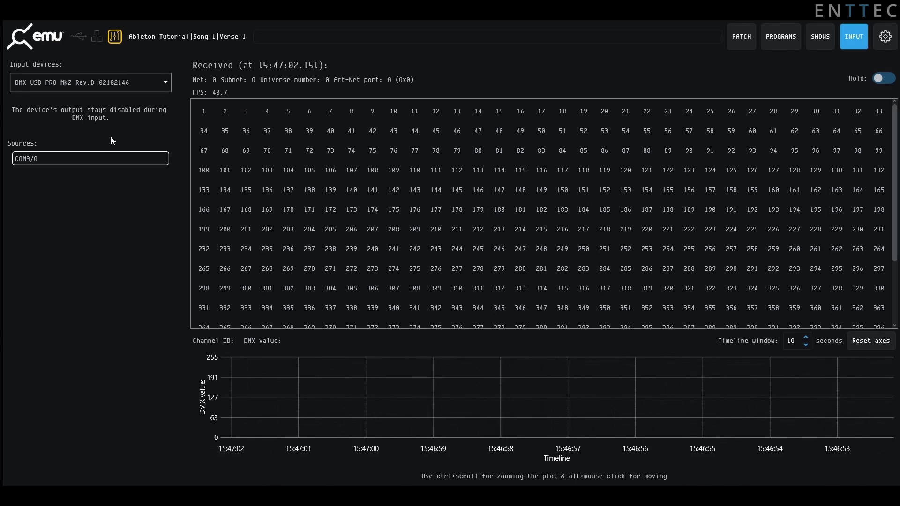
click(856, 46)
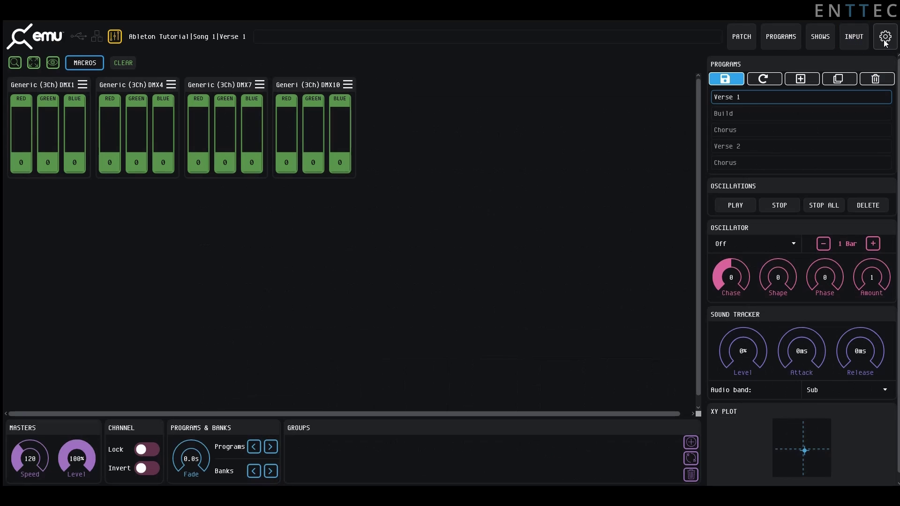
Open the DMX USB PRO Mk2's configuration from the output settings and check its firmware options and the downloads on its product web page
click(885, 36)
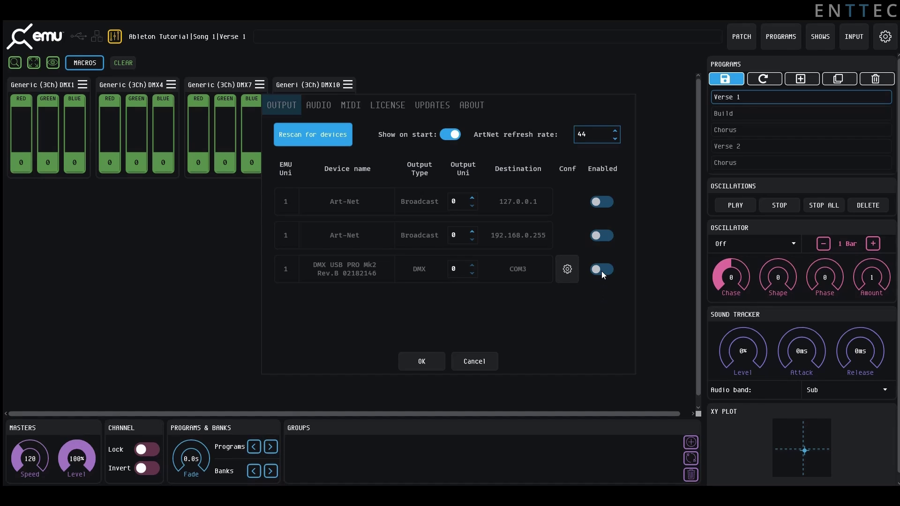
click(567, 268)
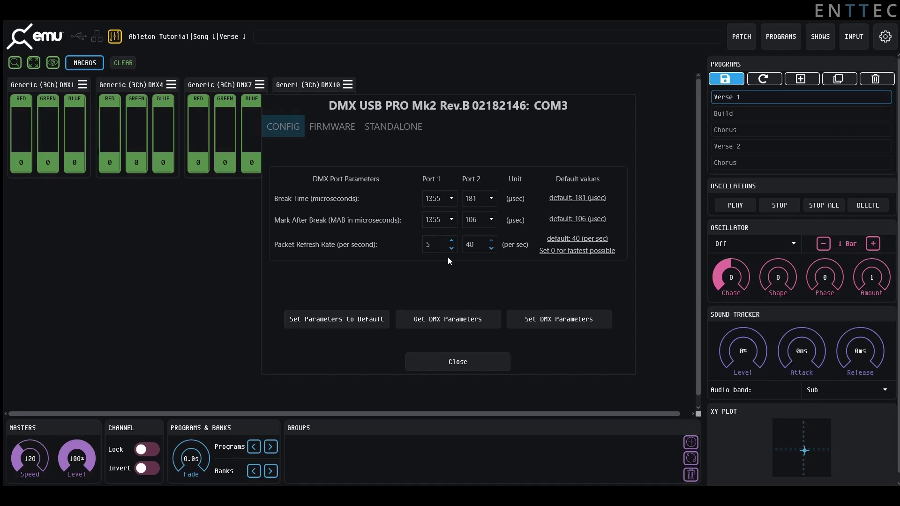
click(338, 131)
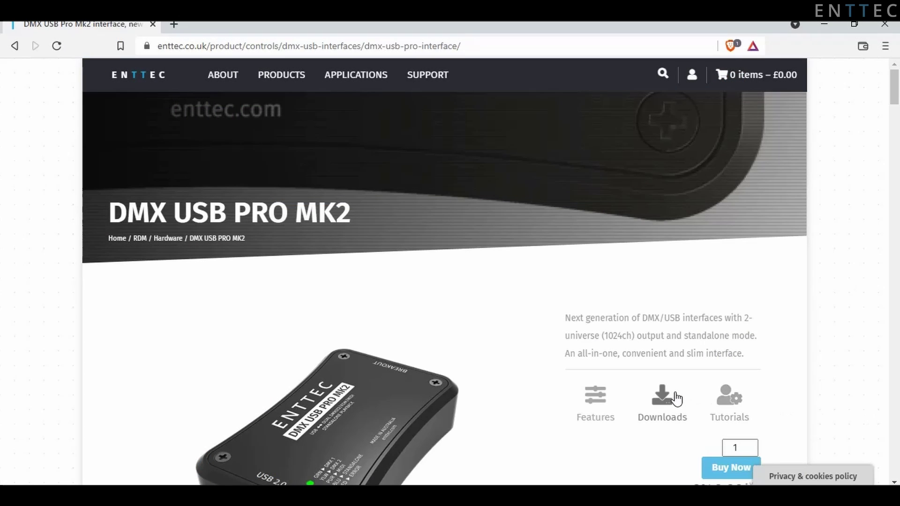
click(669, 399)
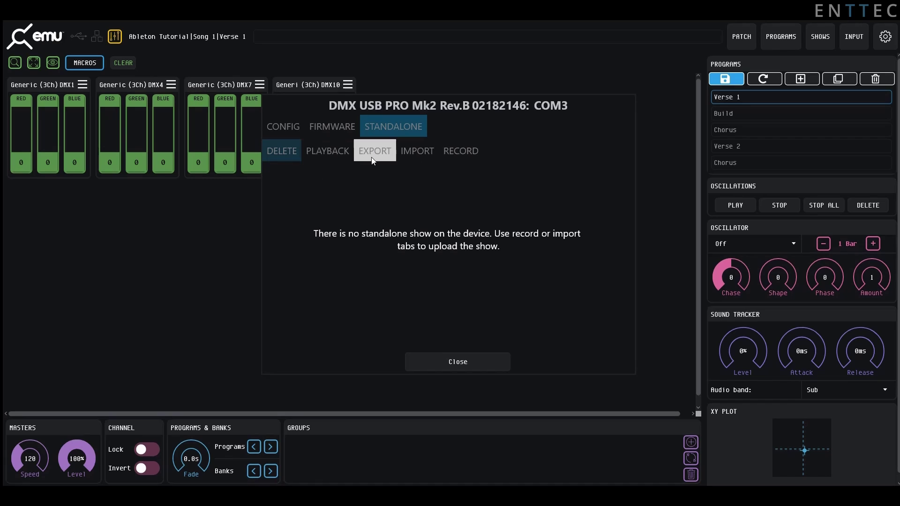
Open the device's standalone recording setup and name the show Test
click(424, 152)
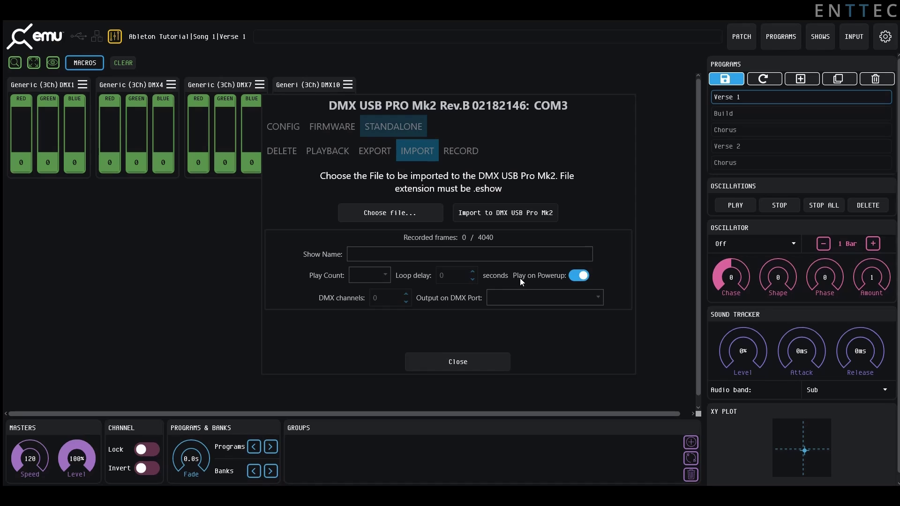
click(471, 154)
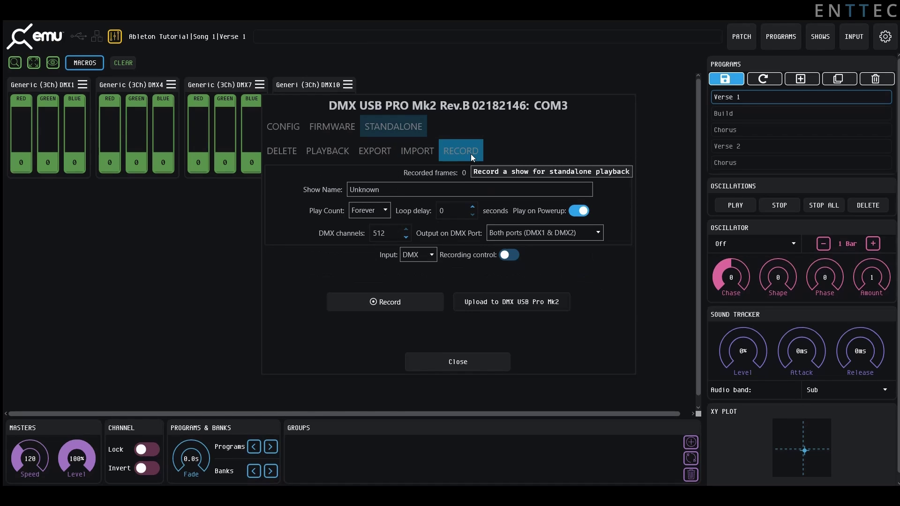
drag(462, 190, 294, 192)
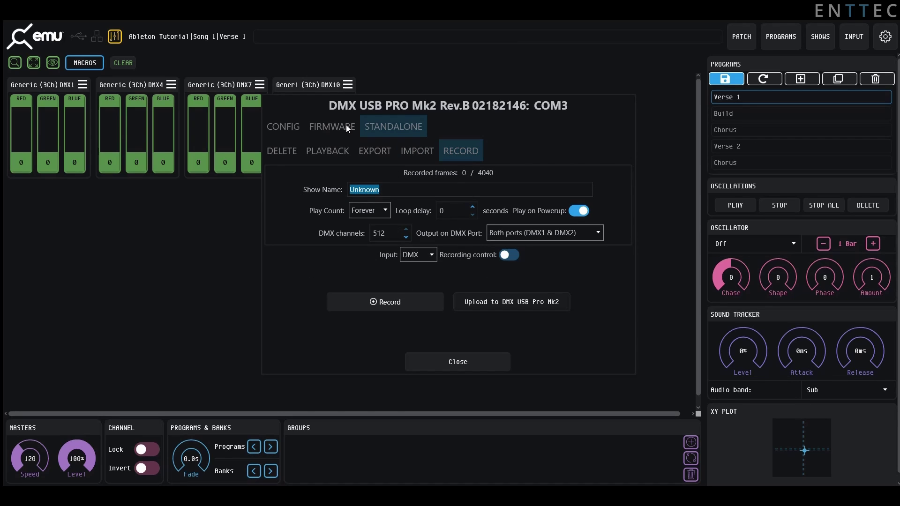
text(Test)
Review the available play counts for the show, from Forever to 100
click(366, 213)
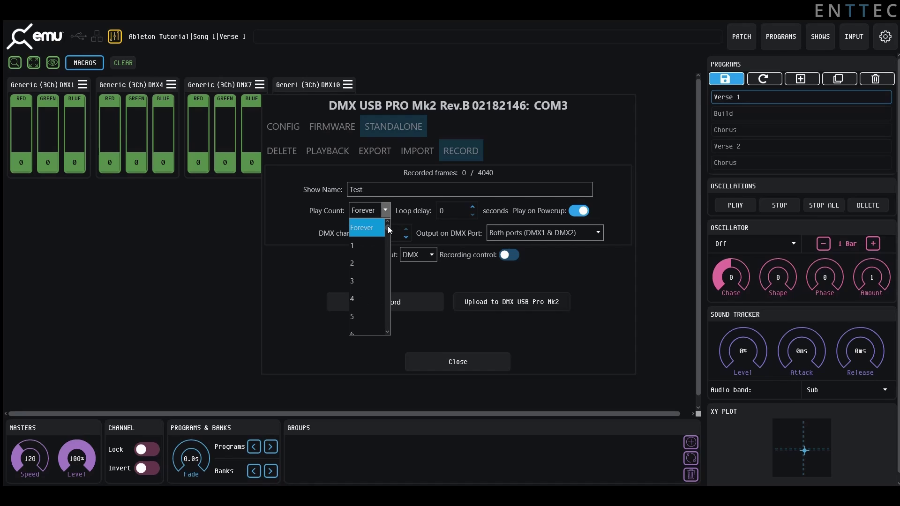
drag(387, 229, 385, 332)
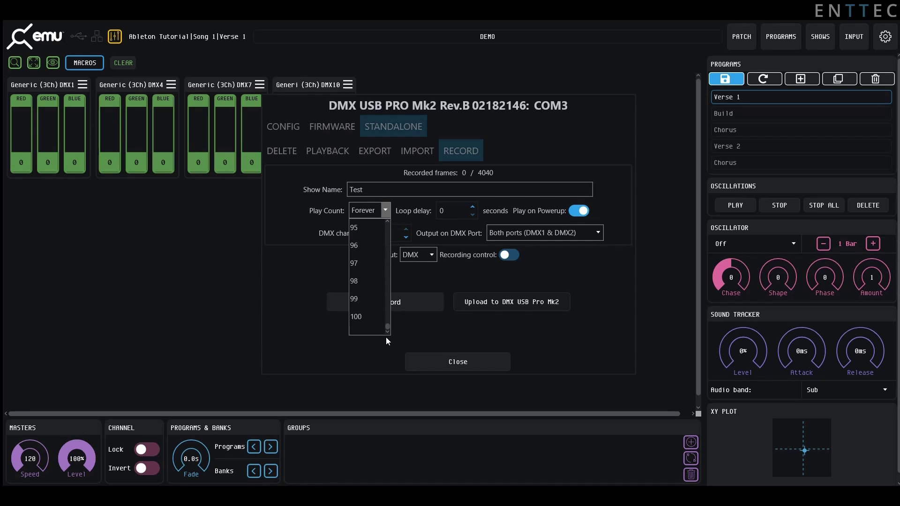
click(427, 221)
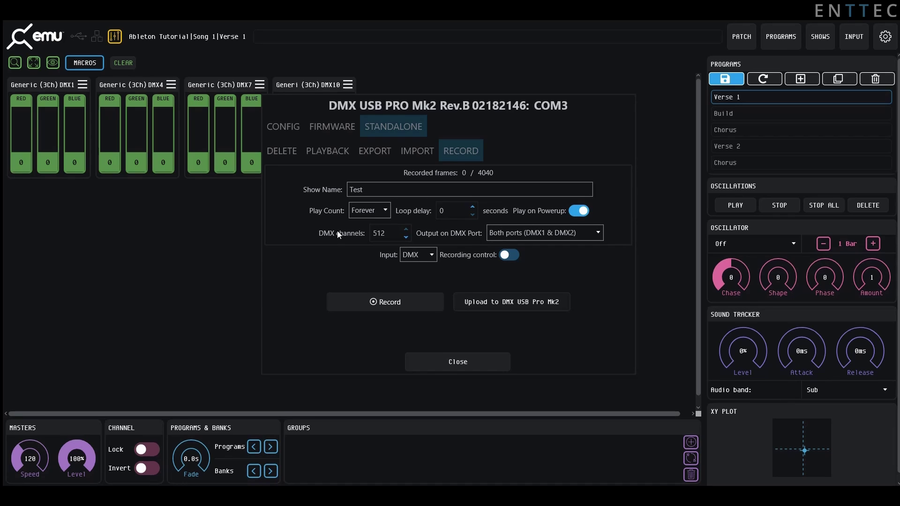
Try lowering the show's DMX channel count by a few channels and restore it to 512
click(407, 237)
click(408, 236)
click(407, 237)
click(408, 230)
click(407, 231)
click(408, 231)
click(407, 230)
Keep the output on both DMX ports and set the recording input to ArtNet (192.168.0.60:6454)
click(586, 235)
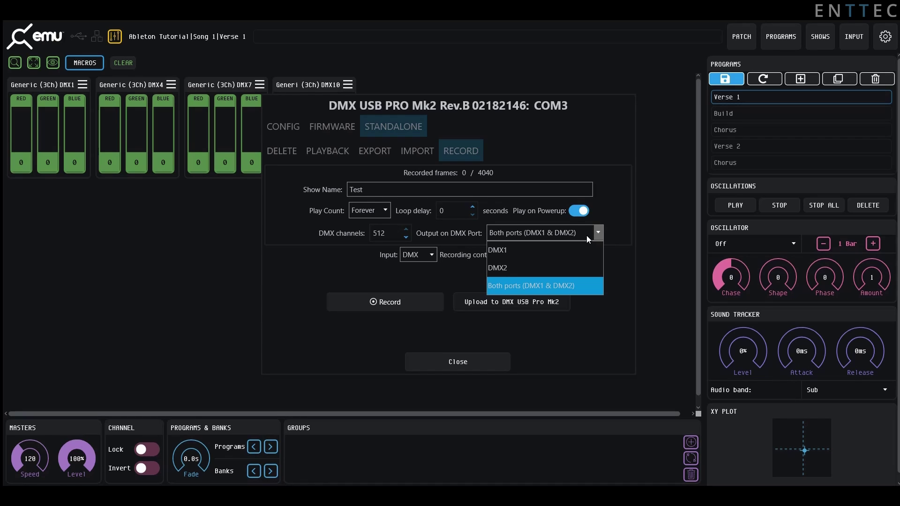
click(630, 207)
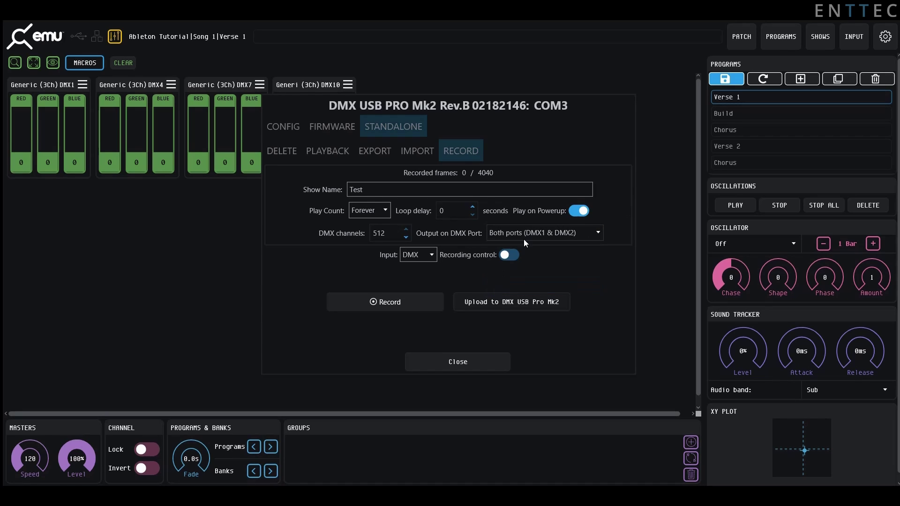
click(417, 256)
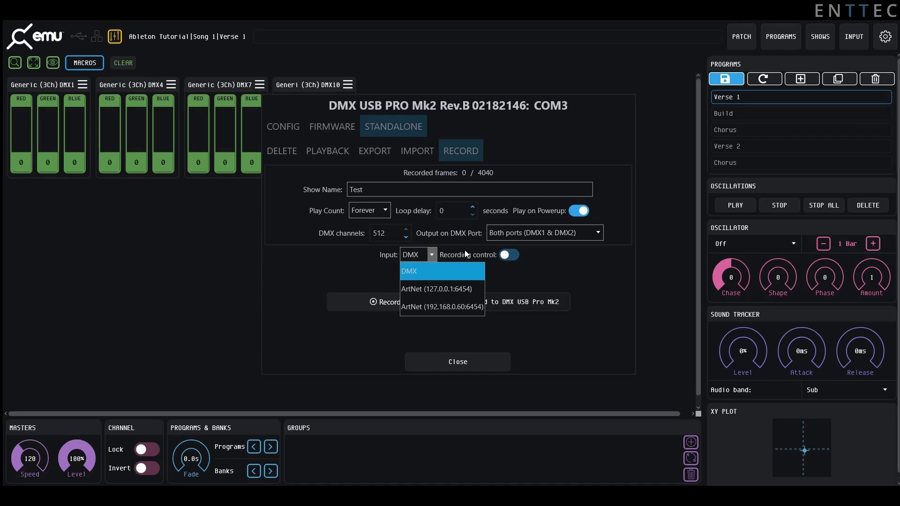
click(460, 310)
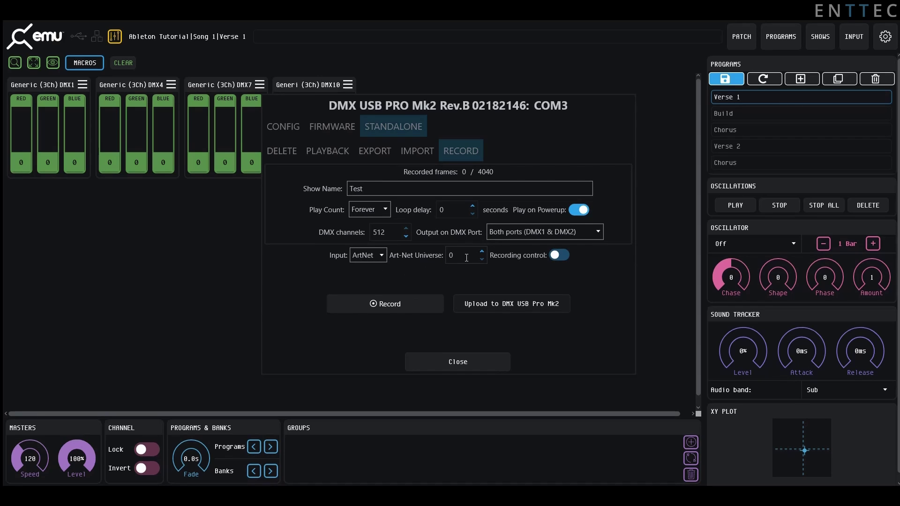
Try out the trigger-based recording control and switch it back off
click(554, 257)
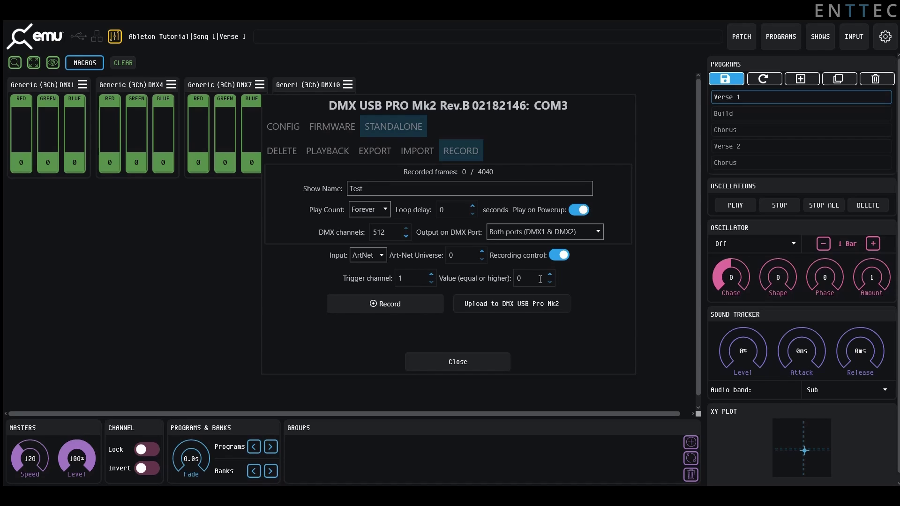
click(556, 255)
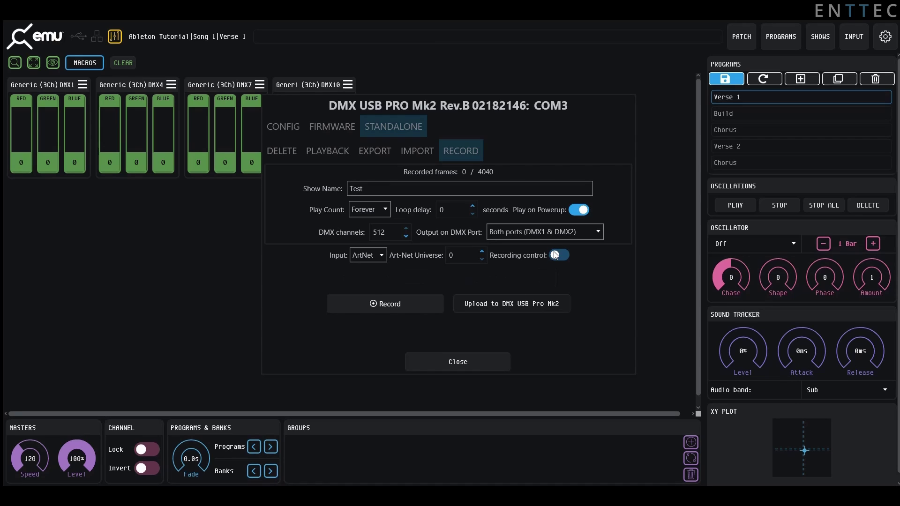
Record about 11 seconds of the incoming Art-Net show and upload it to the DMX USB Pro Mk2
click(415, 305)
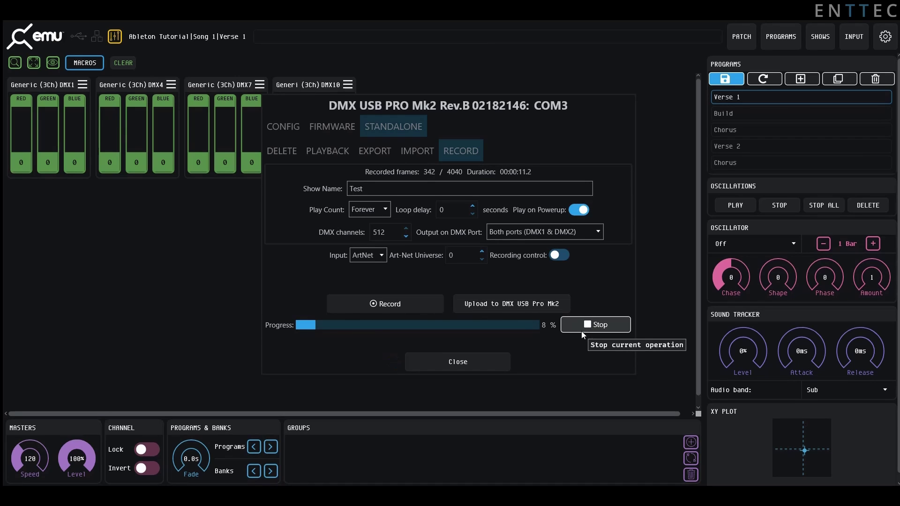
click(581, 331)
click(501, 307)
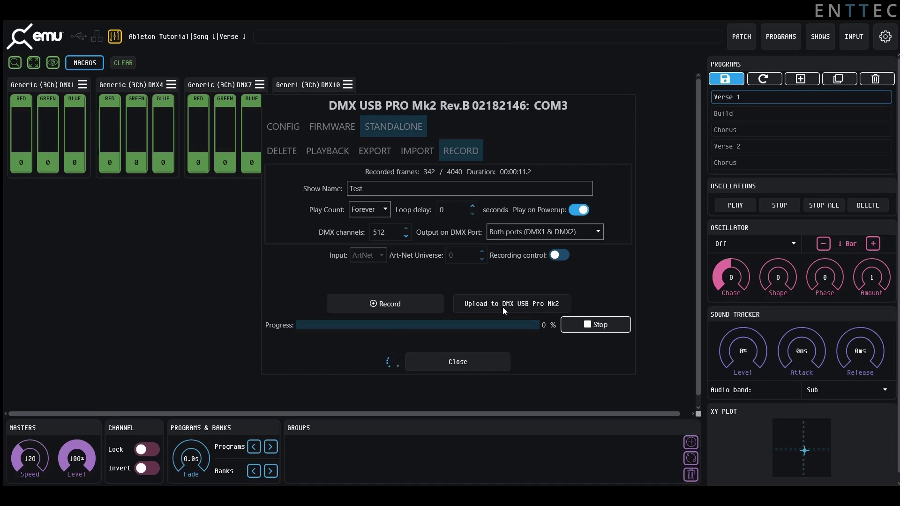
Review the export, playback and delete options for the standalone show stored on the device
click(376, 149)
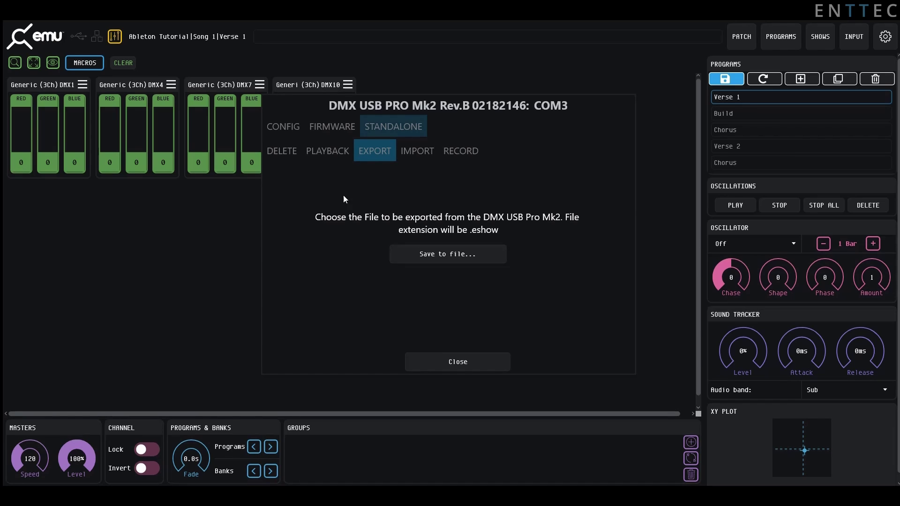
click(321, 154)
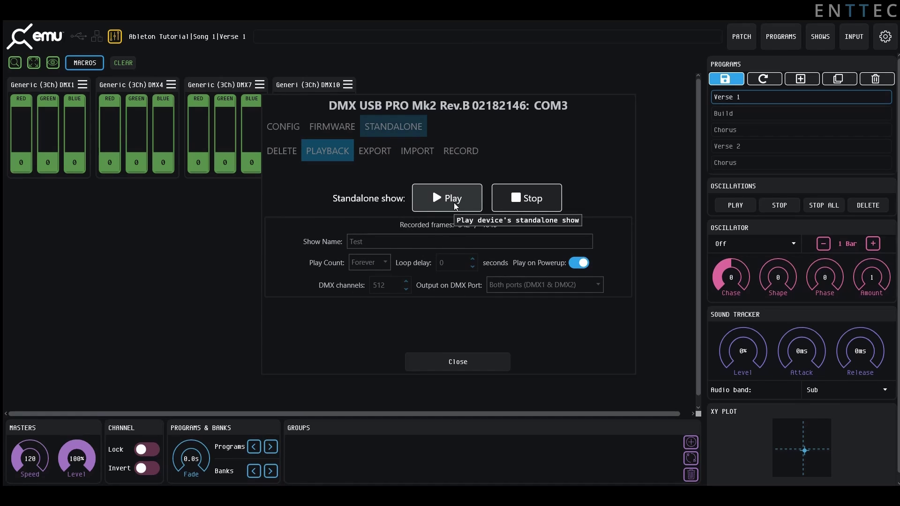
click(280, 159)
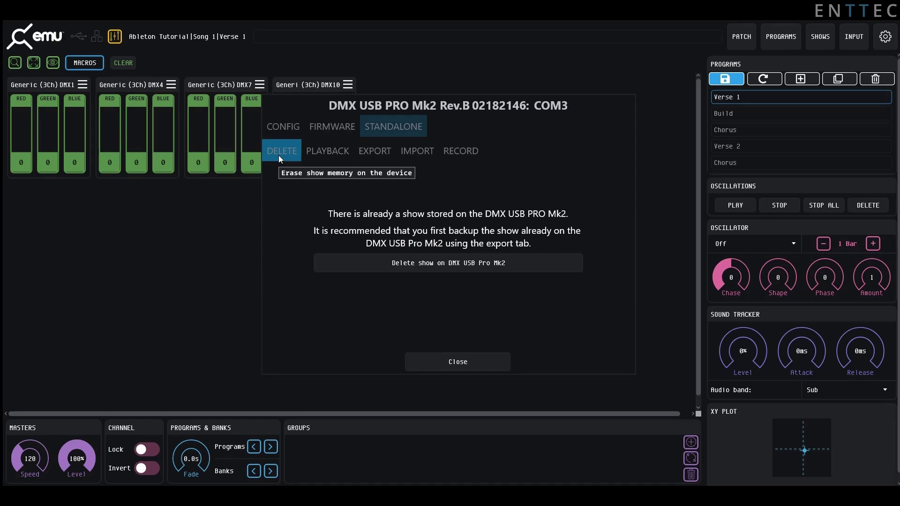